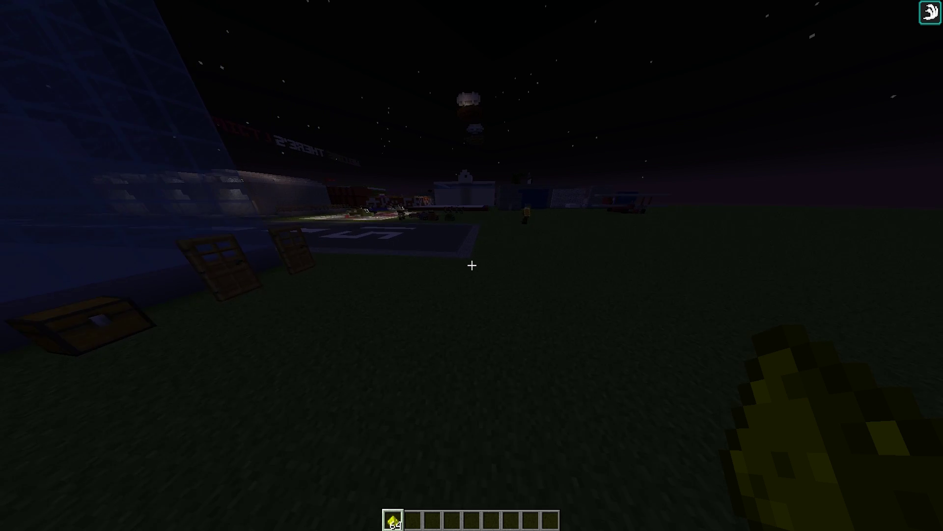
Fly past the runway and parked vehicles to the lit patch of grass in the open field and inspect it
{"action": "key", "text": "w"}
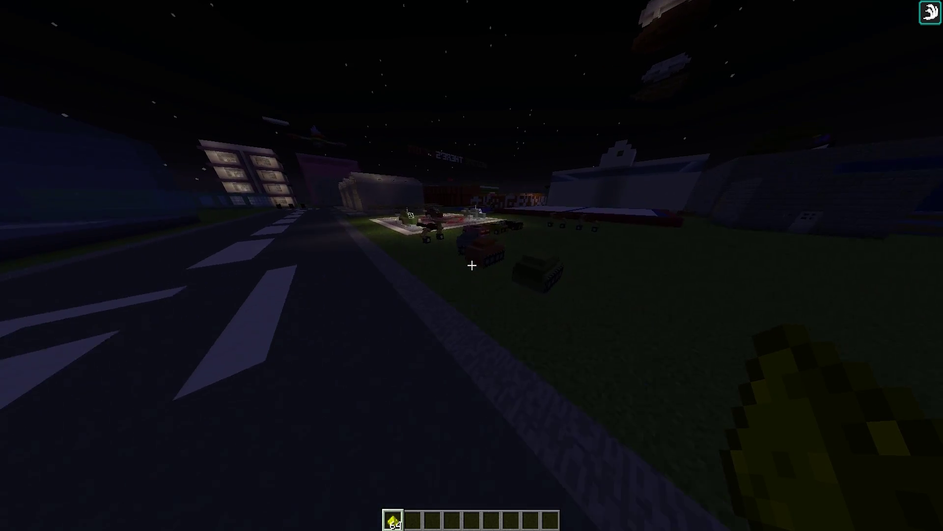
{"action": "key", "text": "w"}
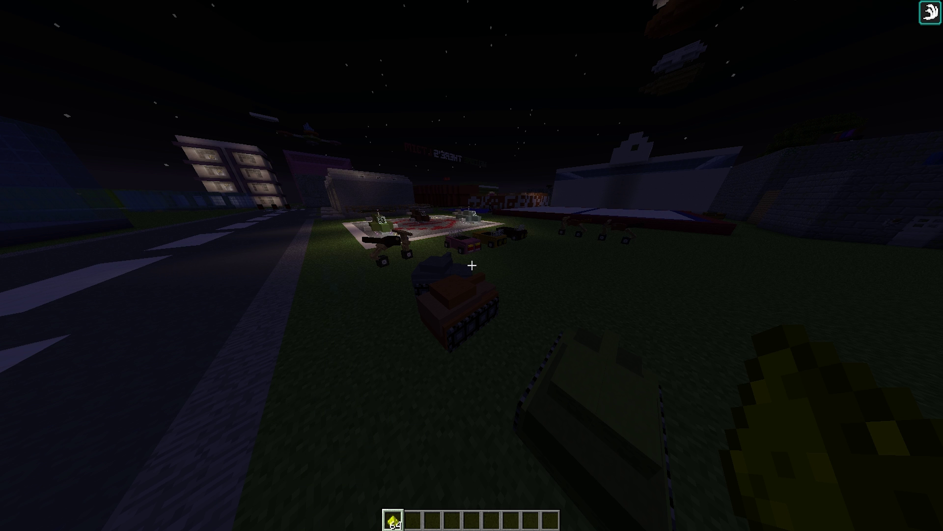
{"action": "key", "text": "w"}
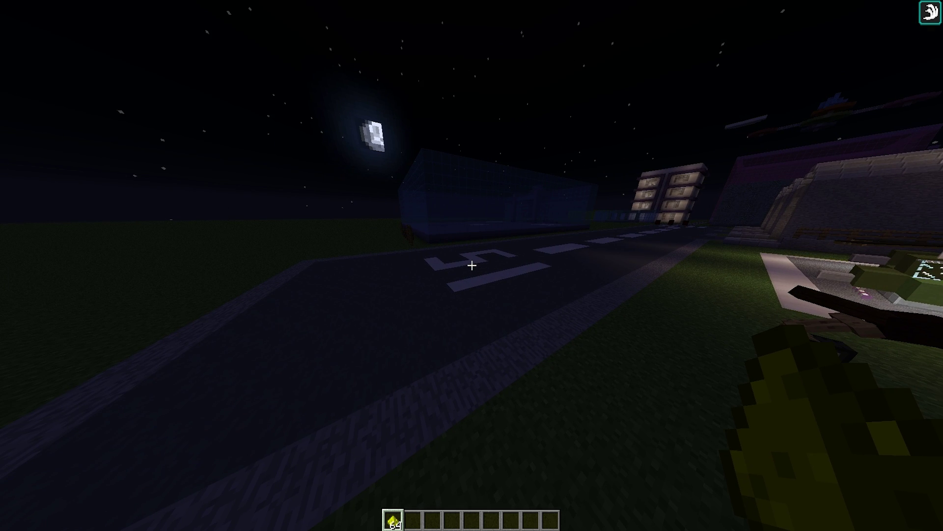
{"action": "key", "text": "w"}
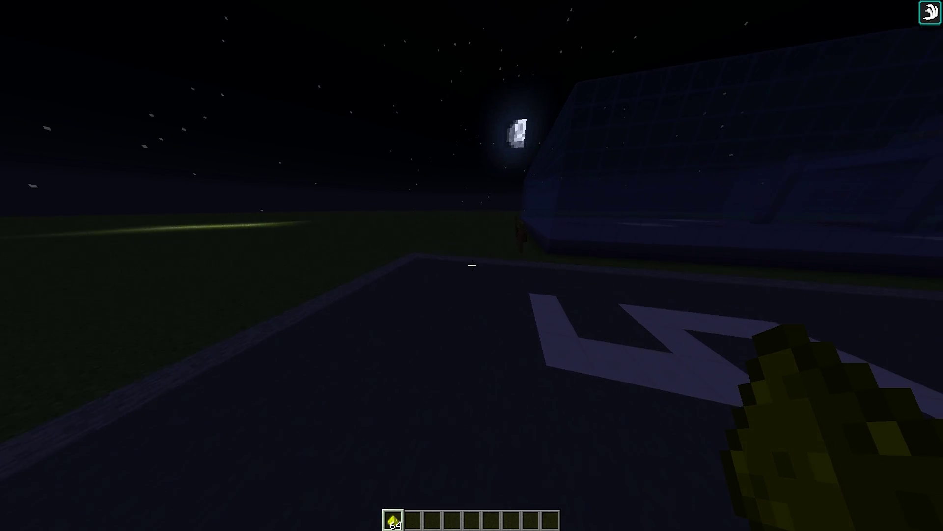
{"action": "key", "text": "w"}
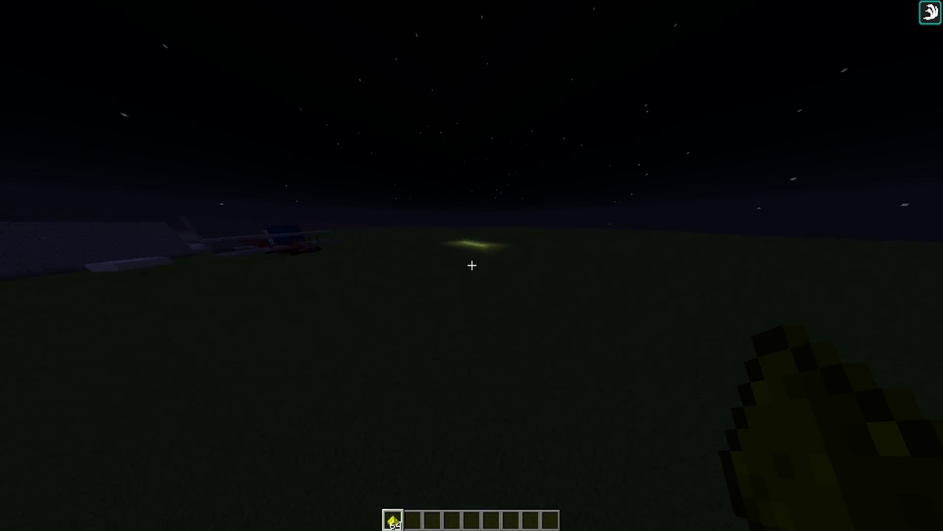
{"action": "key", "text": "w"}
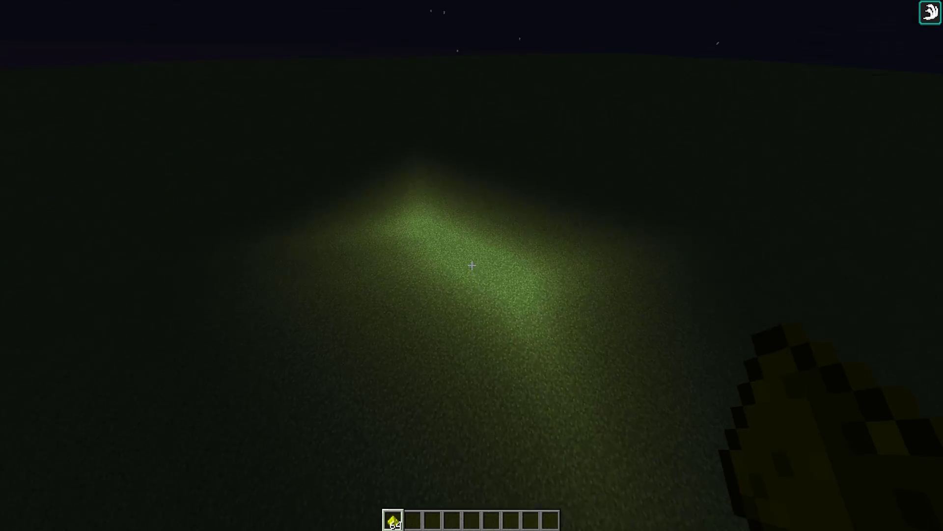
{"action": "key", "text": "w"}
{"action": "key", "text": "shift"}
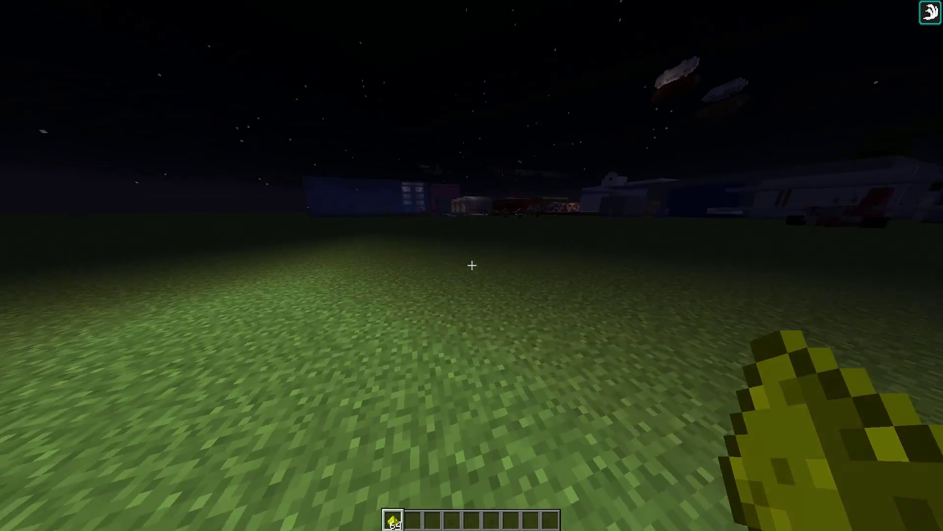
{"action": "key", "text": "e"}
{"action": "key", "text": "e"}
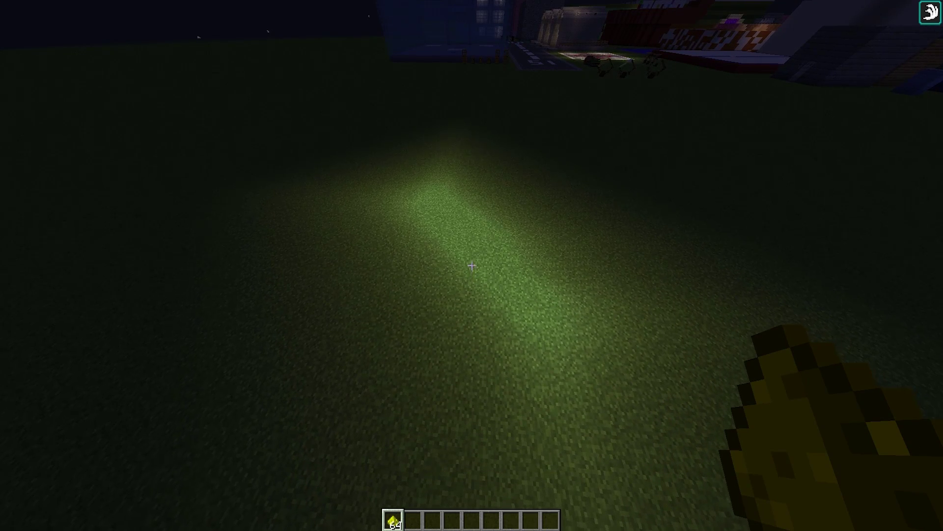
Display the plugin's command list with /addlight help
{"action": "key", "text": "slash"}
{"action": "type", "text": "addlight hel"}
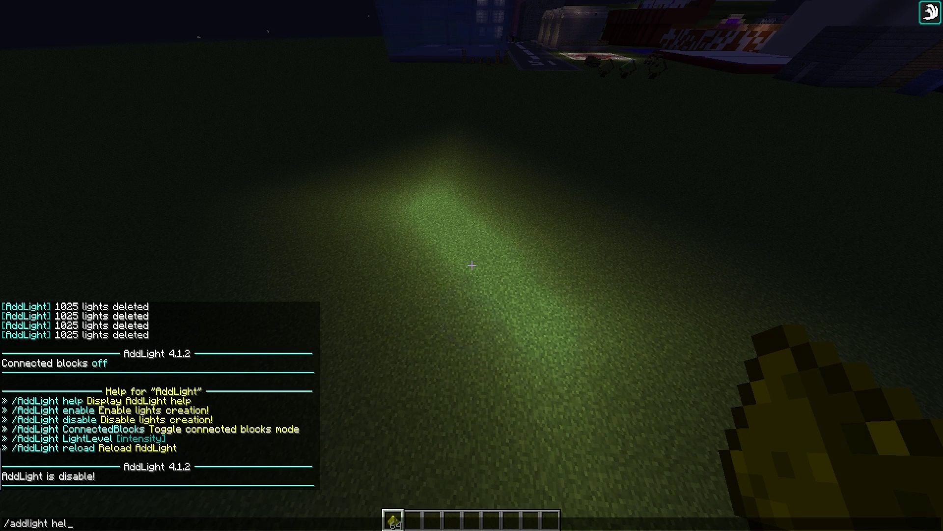
{"action": "type", "text": "p"}
{"action": "key", "text": "Return"}
Enable light creation with /addlight enable and check the glowstone dust in the inventory
{"action": "key", "text": "t"}
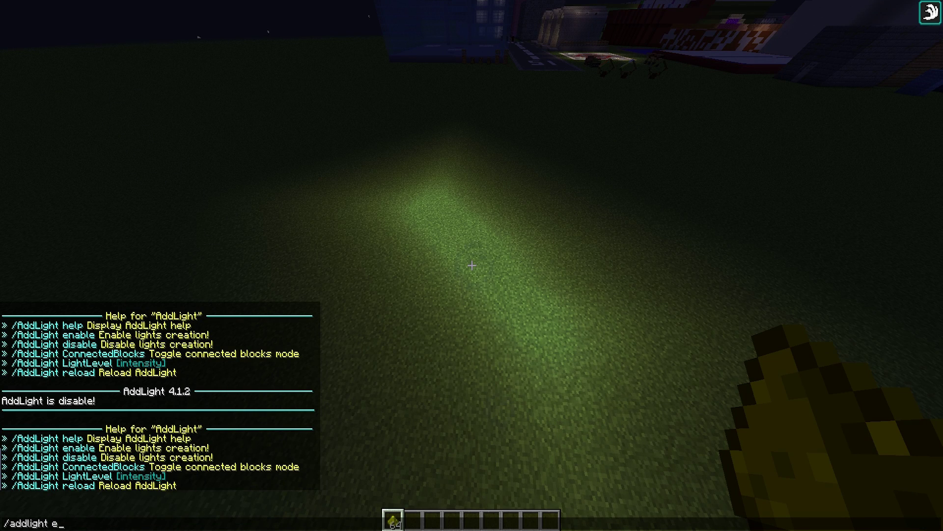
{"action": "type", "text": "/addlight enable"}
{"action": "key", "text": "Return"}
{"action": "key", "text": "e"}
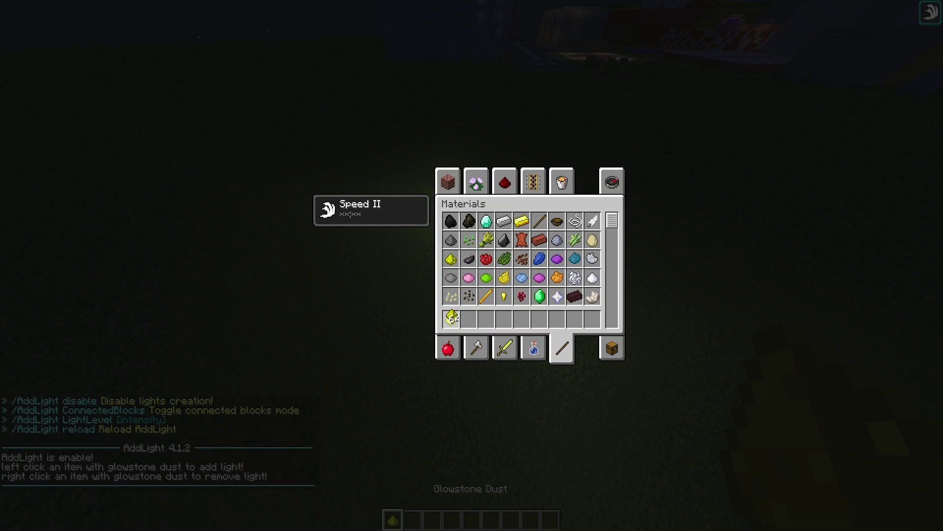
{"action": "key", "text": "e"}
Remove the light from the illuminated grass patch using the glowstone dust
{"action": "left_click", "coordinate": [472, 266]}
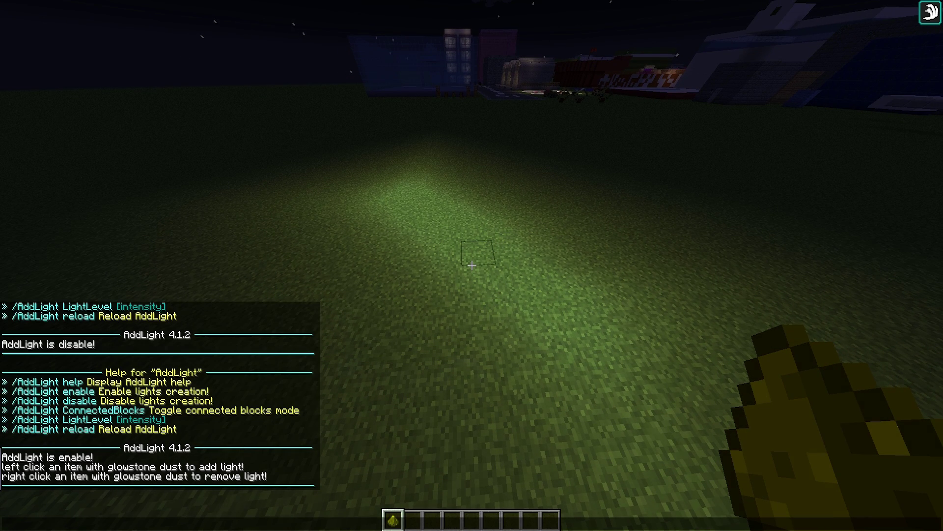
{"action": "key", "text": "Escape"}
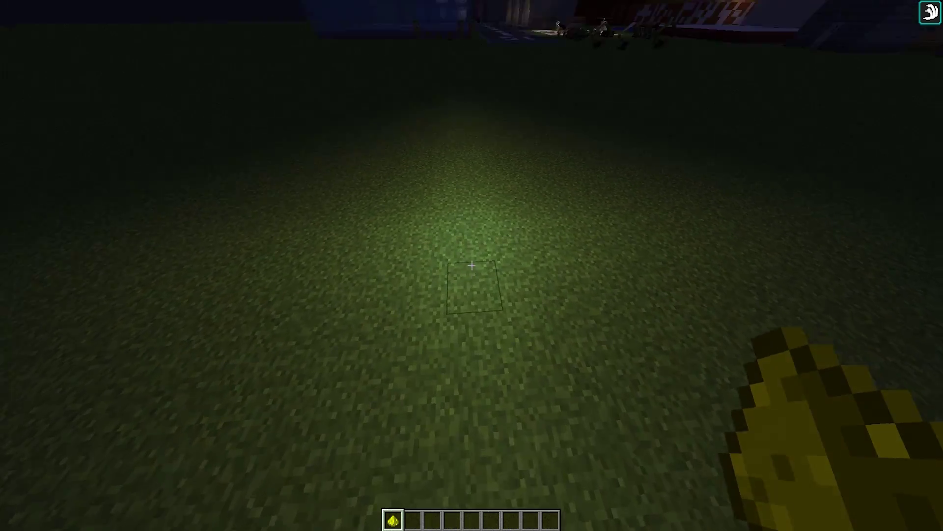
{"action": "right_click", "coordinate": [472, 265]}
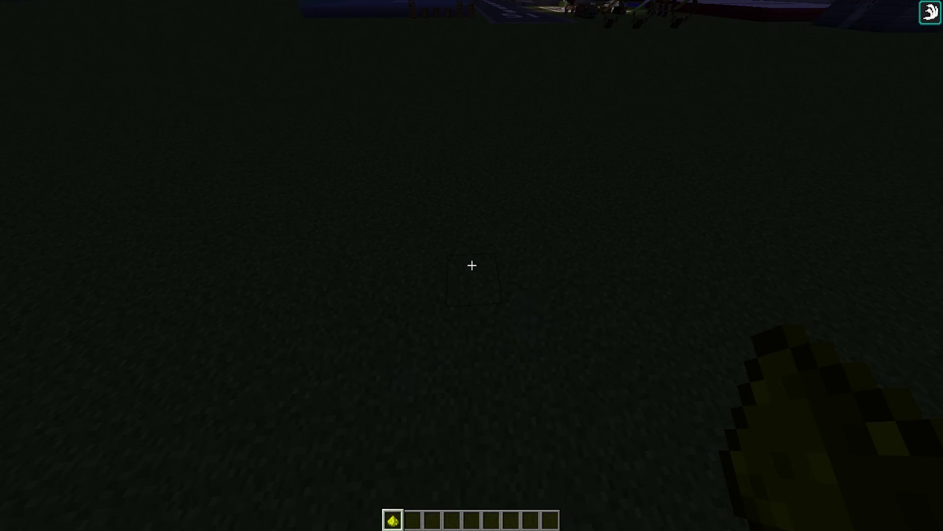
Get the selection wand with //wand and select the grass region from (-130, 3, -606) to (-116, 3, -598) near the glass building
{"action": "key", "text": "slash"}
{"action": "type", "text": "/wand"}
{"action": "key", "text": "Return"}
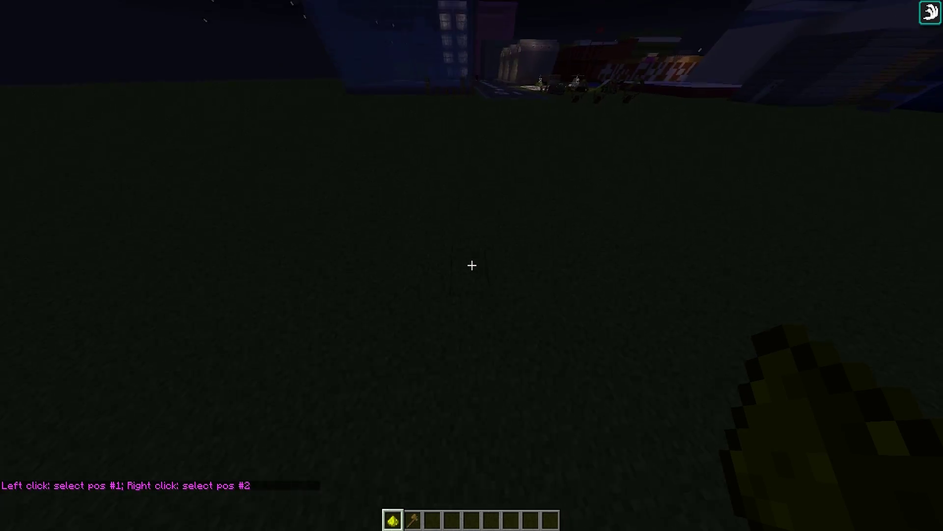
{"action": "key", "text": "2"}
{"action": "key", "text": "w"}
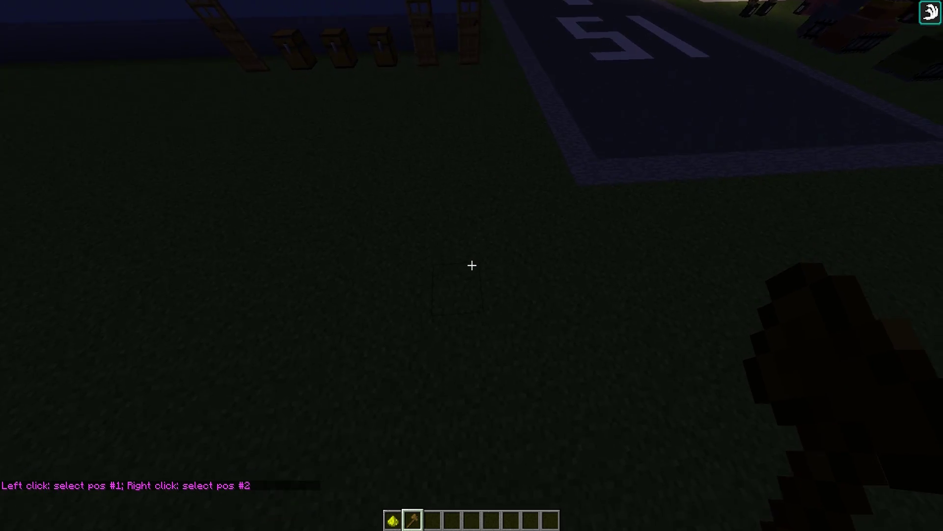
{"action": "left_click", "coordinate": [471, 265]}
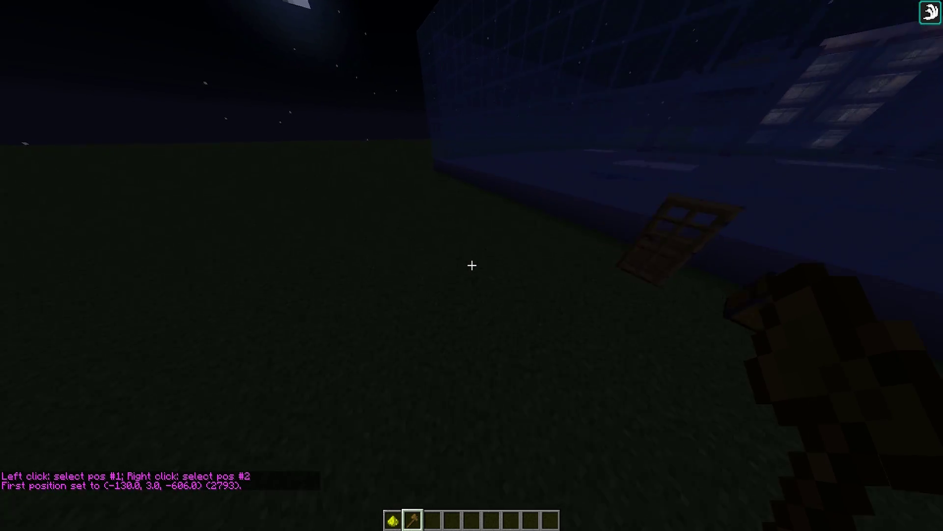
Add lights to the whole selected grass region with the glowstone dust and view the area from above
{"action": "key", "text": "1"}
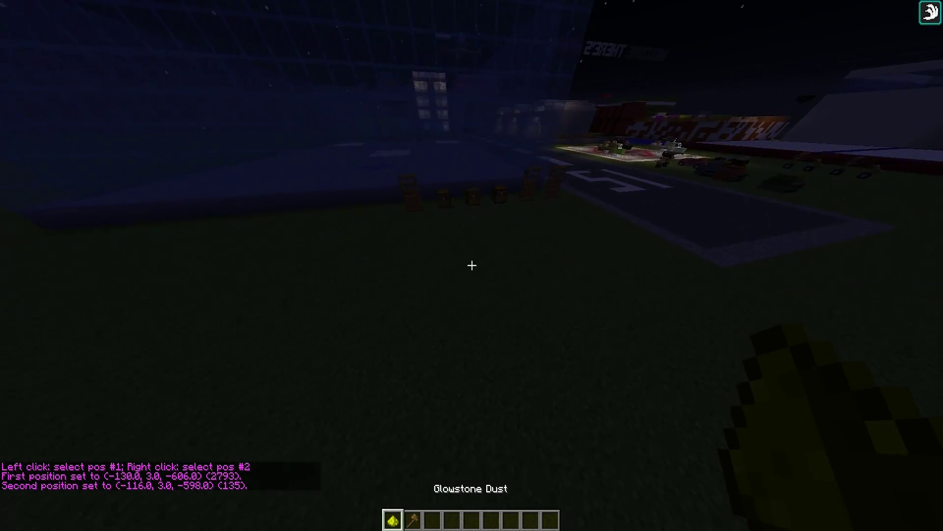
{"action": "key", "text": "w"}
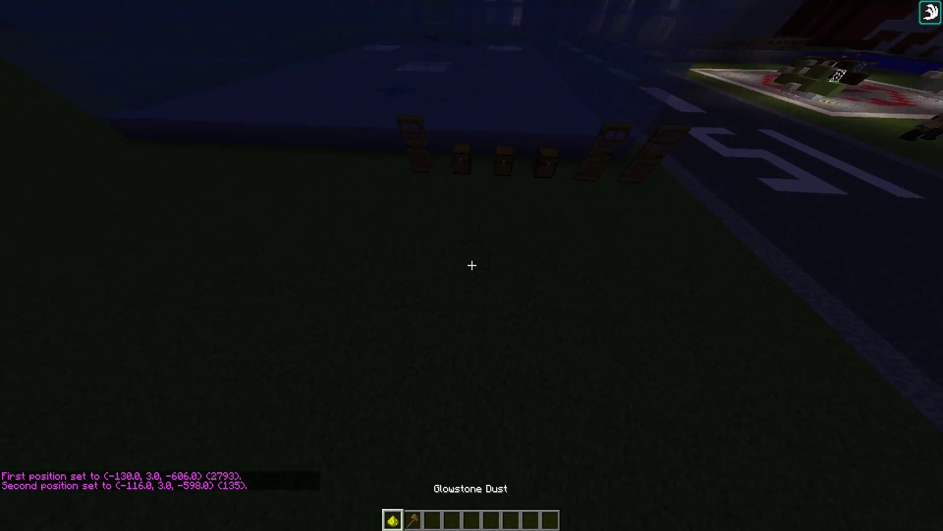
{"action": "right_click", "coordinate": [471, 266]}
{"action": "right_click", "coordinate": [472, 266]}
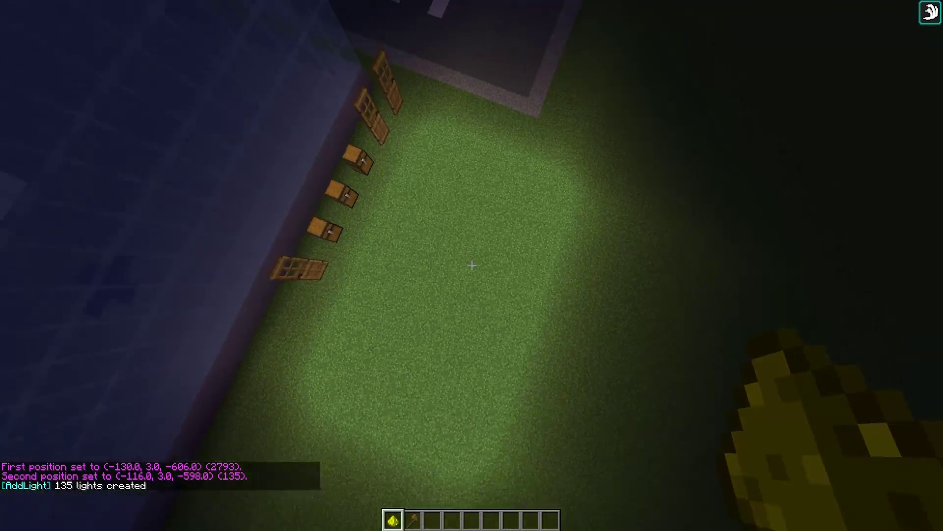
{"action": "key", "text": "space"}
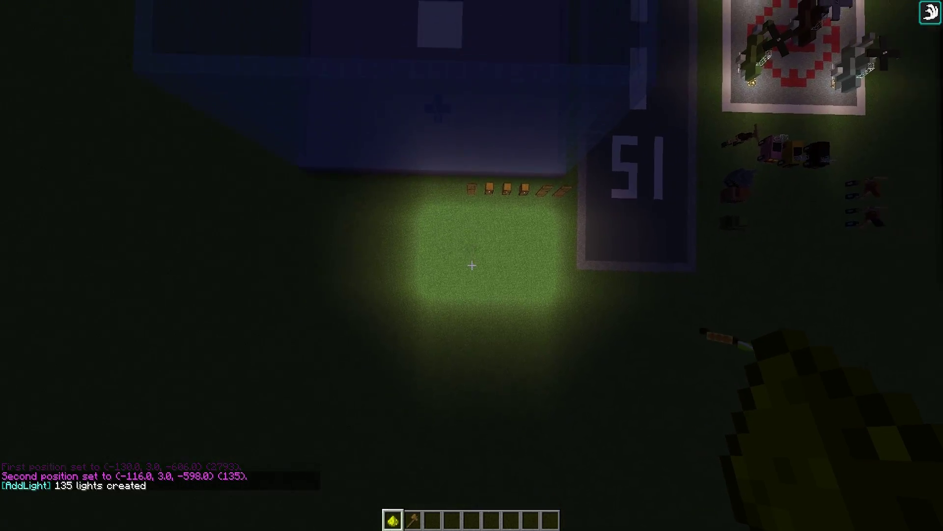
Delete the lights from the selected grass region with the glowstone dust
{"action": "key", "text": "shift"}
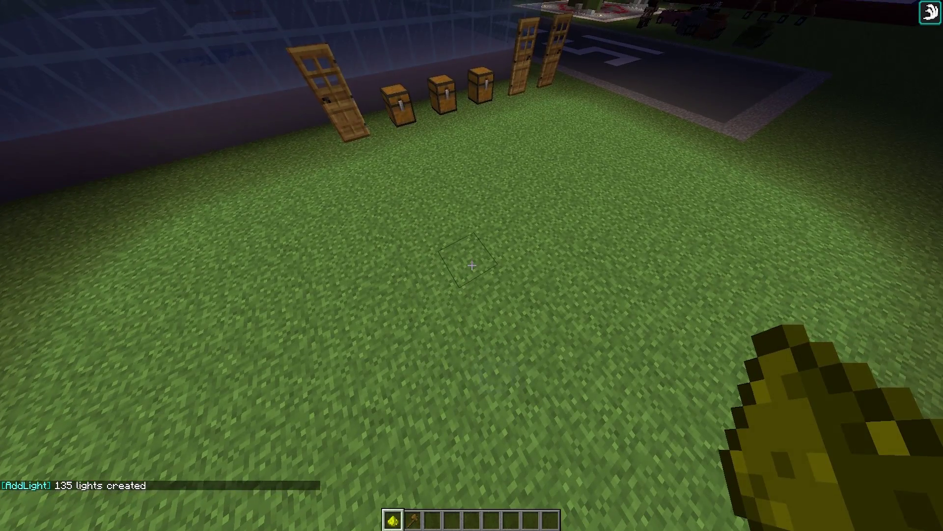
{"action": "left_click", "coordinate": [472, 265]}
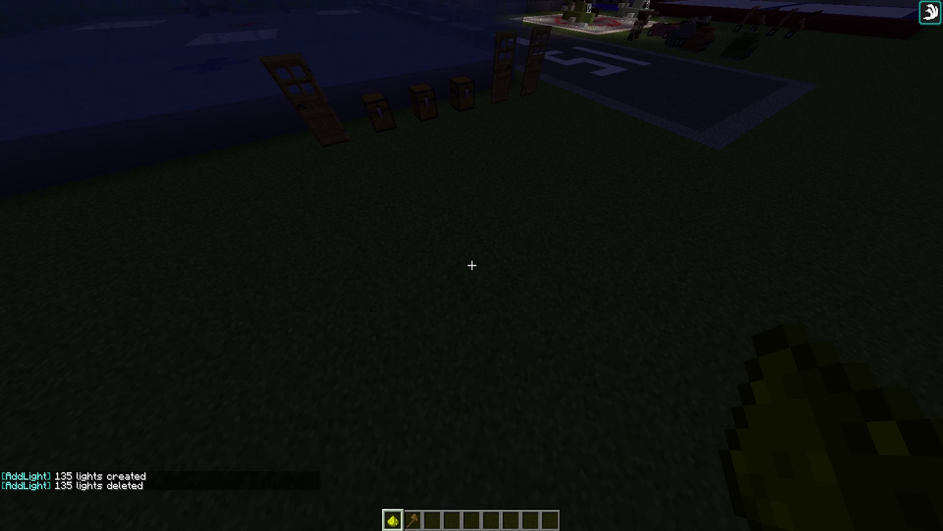
{"action": "key", "text": "w"}
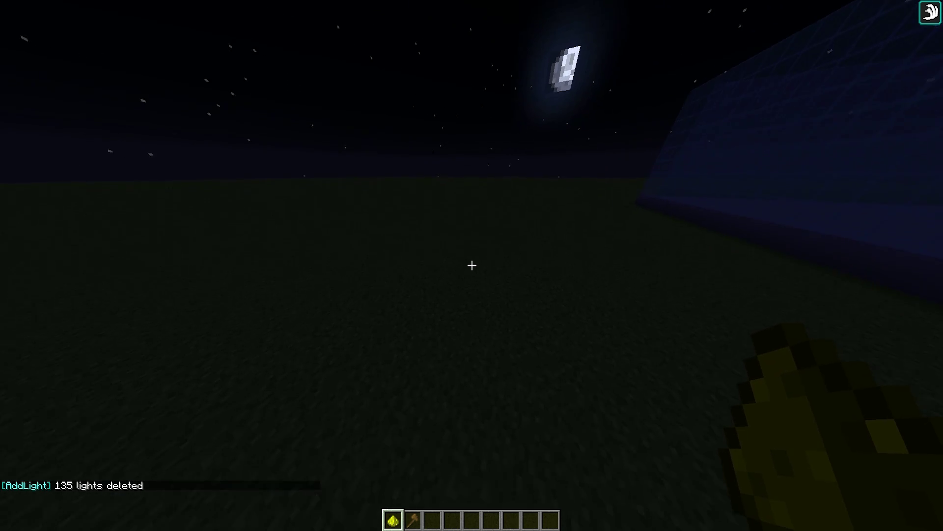
Turn on connected blocks mode and light the connected grass beside the glass building with the glowstone dust
{"action": "key", "text": "t"}
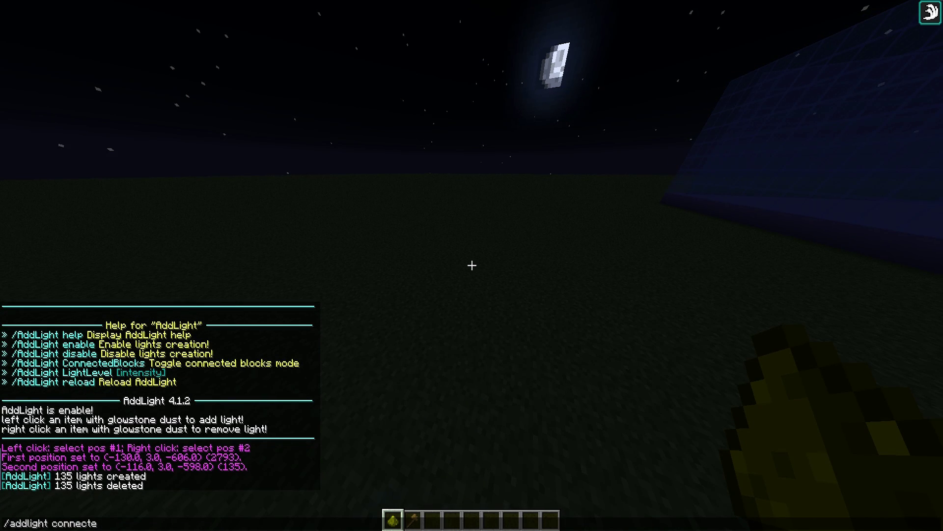
{"action": "key", "text": "Return"}
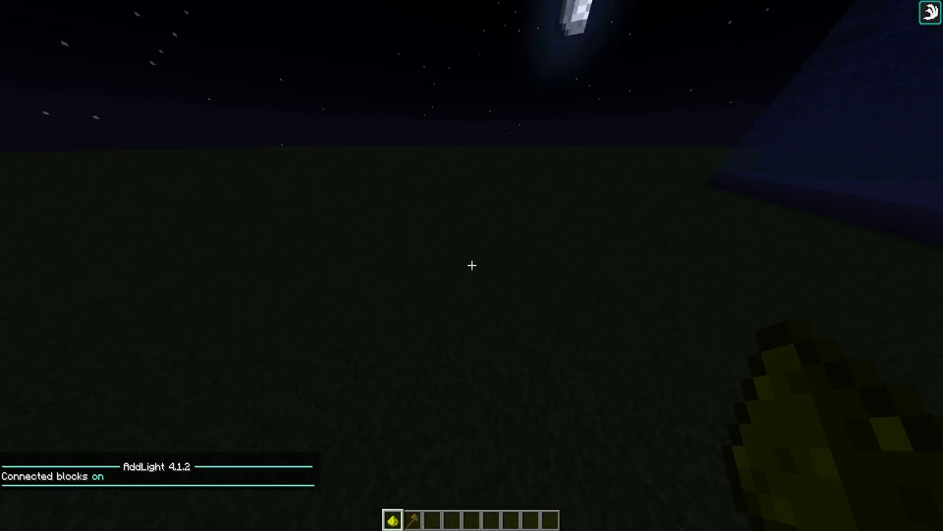
{"action": "right_click", "coordinate": [471, 266]}
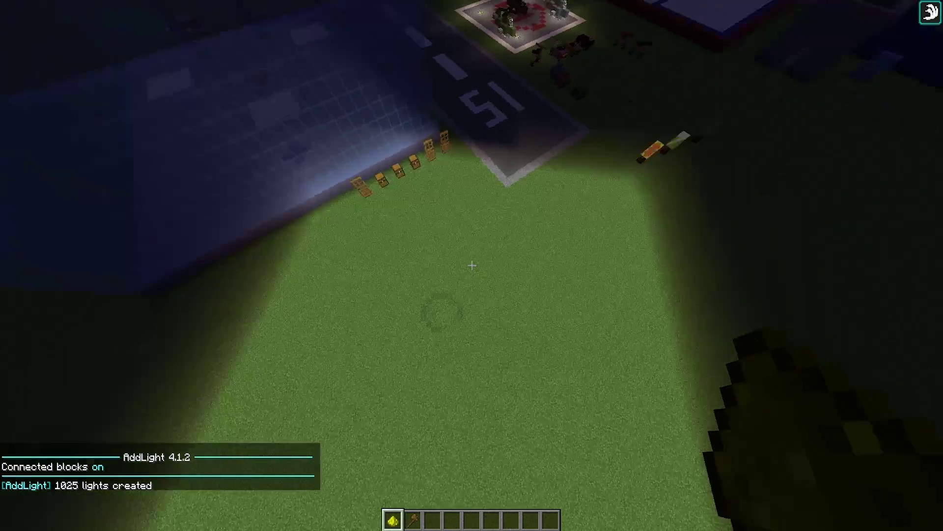
{"action": "key", "text": "space"}
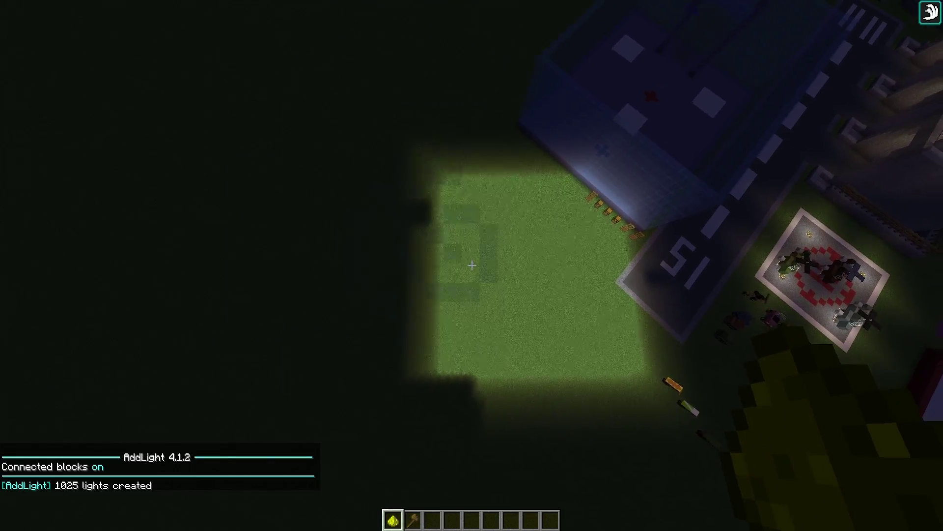
Delete the connected lights and clear the remaining lit grass around the doors, chests and runway with the glowstone dust
{"action": "key", "text": "shift"}
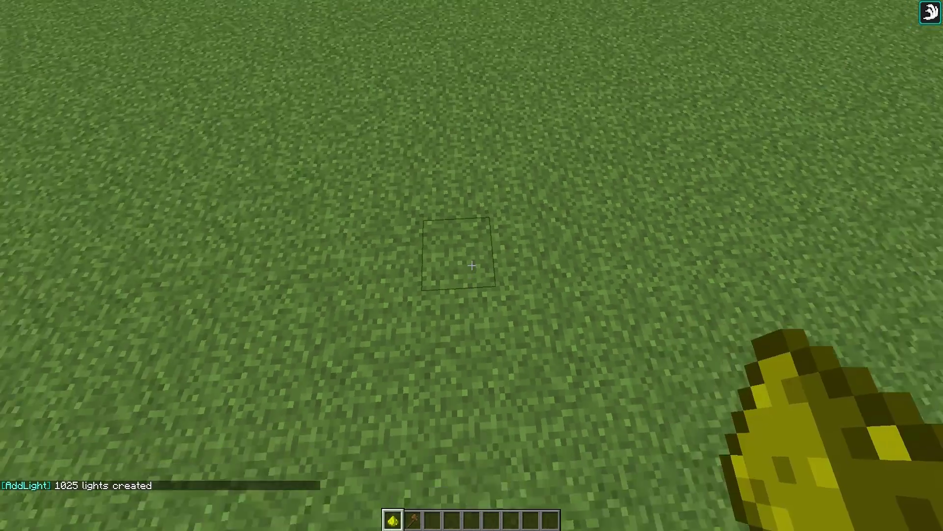
{"action": "right_click", "coordinate": [472, 265]}
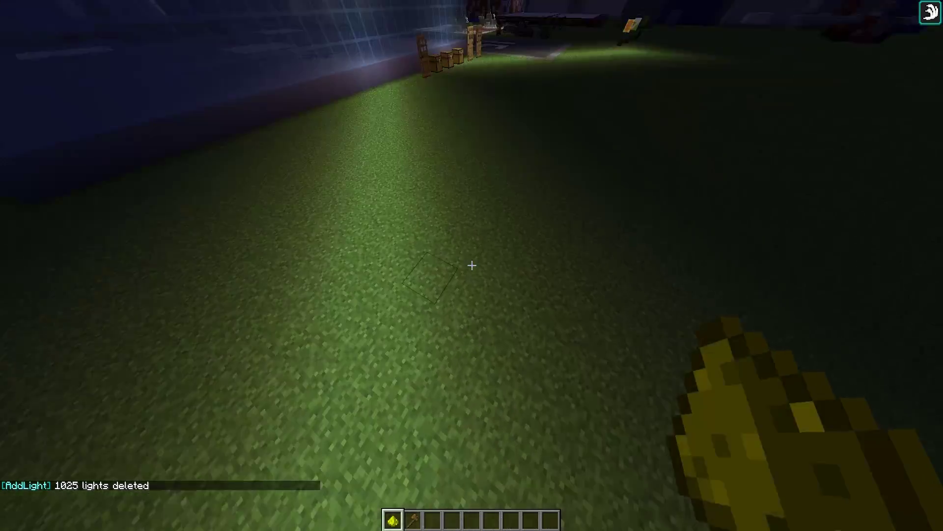
{"action": "right_click", "coordinate": [473, 265]}
{"action": "right_click", "coordinate": [472, 265]}
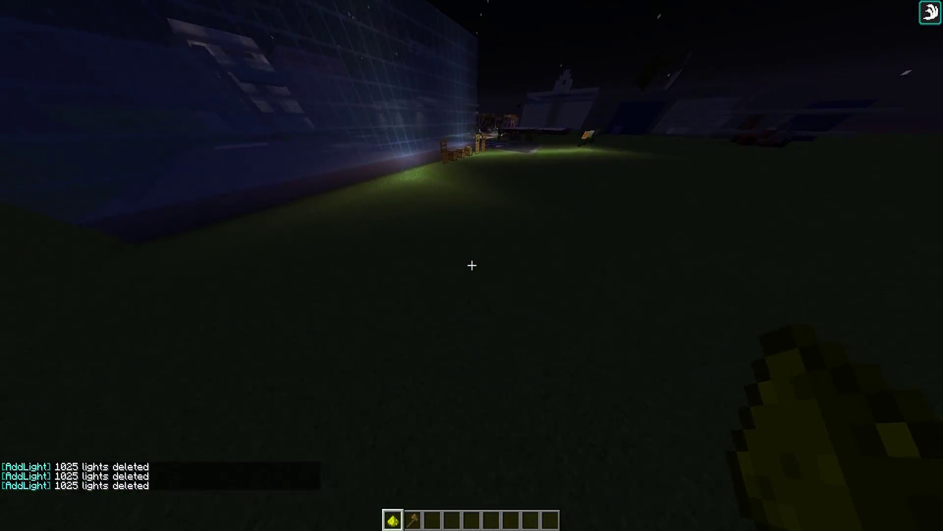
{"action": "key", "text": "w"}
{"action": "right_click", "coordinate": [472, 266]}
{"action": "right_click", "coordinate": [472, 266]}
{"action": "right_click", "coordinate": [472, 265]}
{"action": "right_click", "coordinate": [471, 266]}
{"action": "right_click", "coordinate": [471, 265]}
{"action": "right_click", "coordinate": [472, 265]}
{"action": "right_click", "coordinate": [472, 265]}
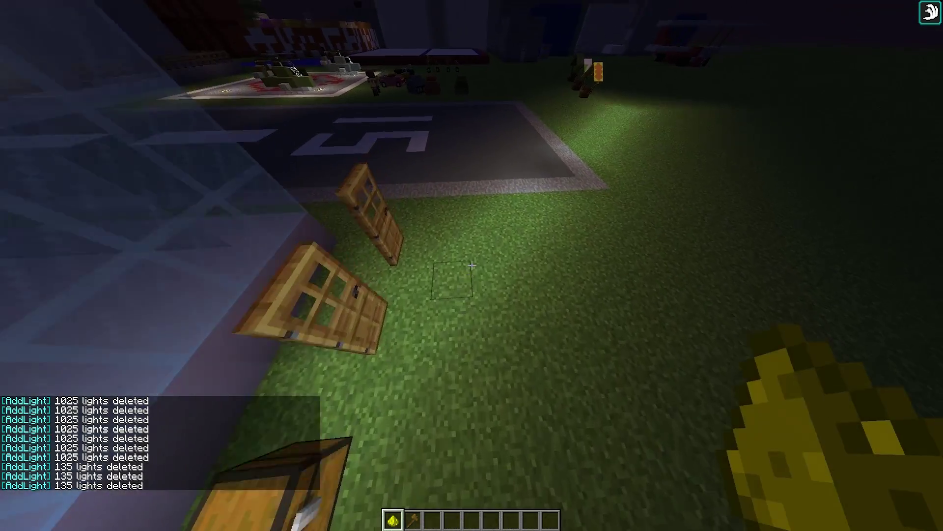
{"action": "right_click", "coordinate": [472, 265]}
Turn off connected blocks mode with /addlight connectedblocks and display the plugin's help again
{"action": "key", "text": "t"}
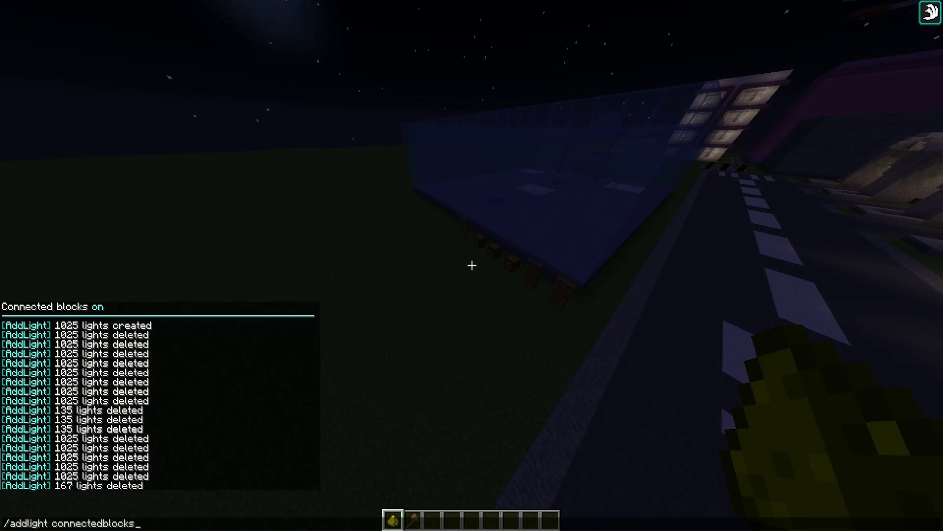
{"action": "key", "text": "Return"}
{"action": "key", "text": "t"}
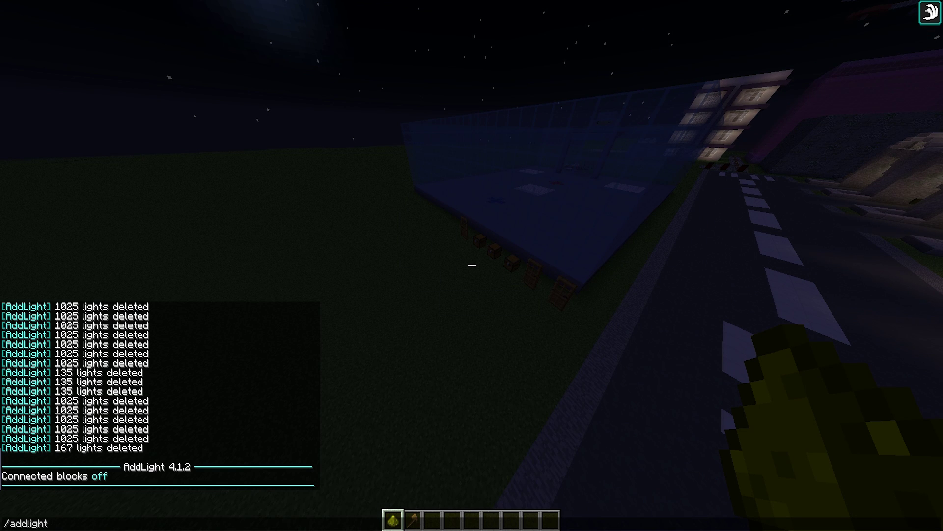
{"action": "type", "text": "/addlight help"}
{"action": "key", "text": "Return"}
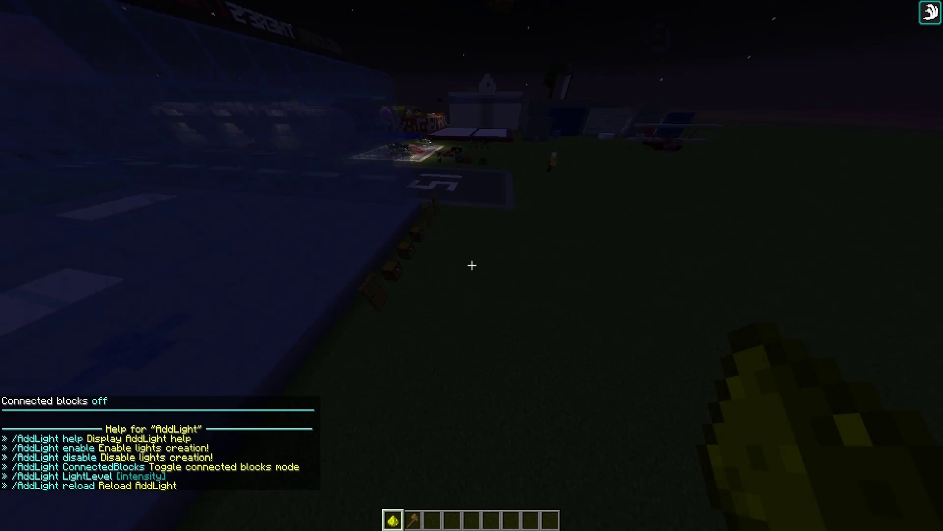
Set the light intensity to 1 with /addlight lightlevel 1 and try it on the grass with the glowstone dust
{"action": "key", "text": "t"}
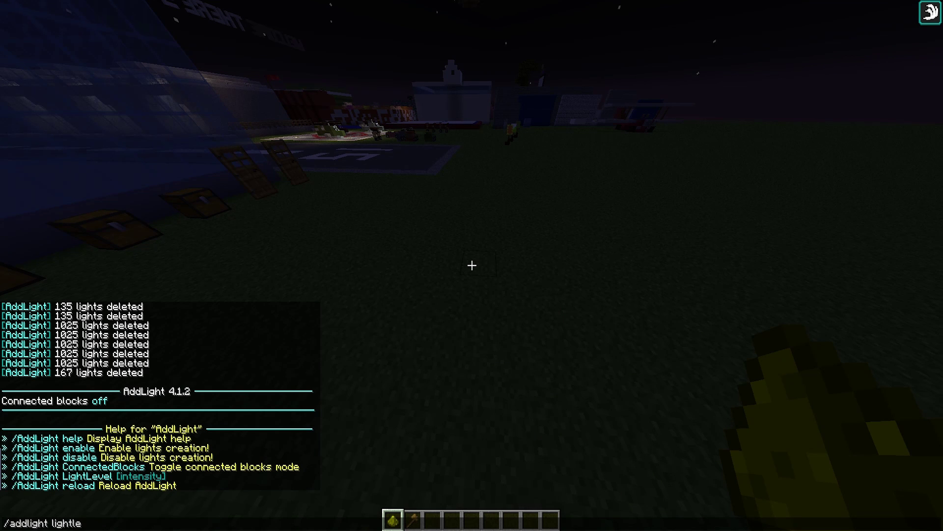
{"action": "type", "text": "1"}
{"action": "key", "text": "Return"}
{"action": "key", "text": "w"}
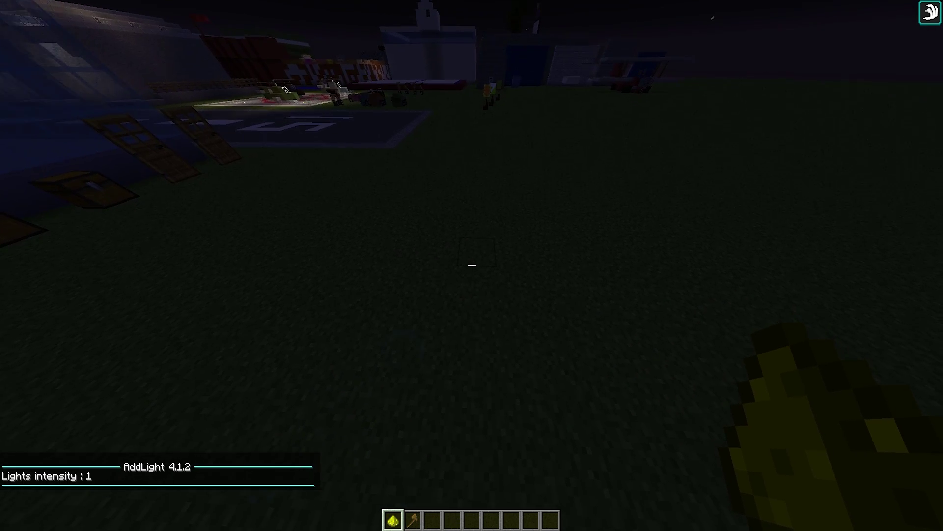
{"action": "left_click", "coordinate": [471, 266]}
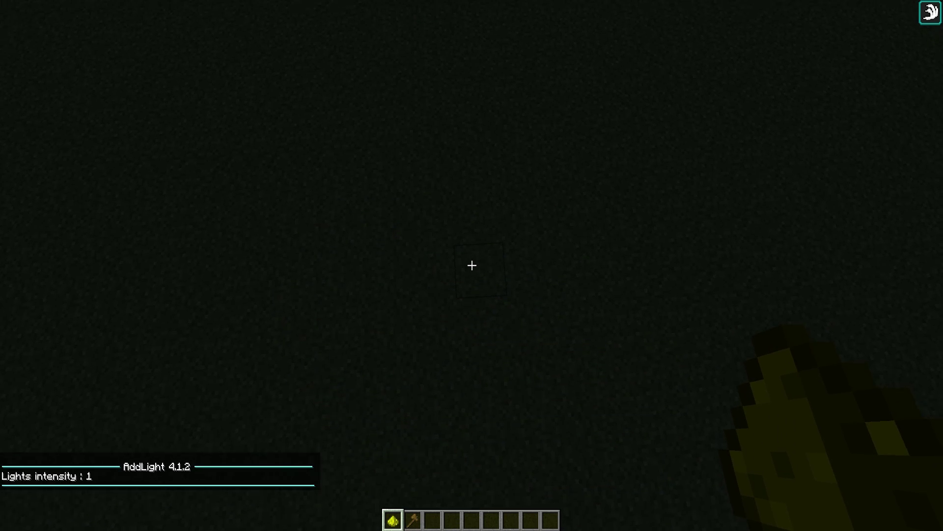
Set the light intensity to 5 with /addlight lightlevel 5 and light a grass block with the glowstone dust
{"action": "key", "text": "t"}
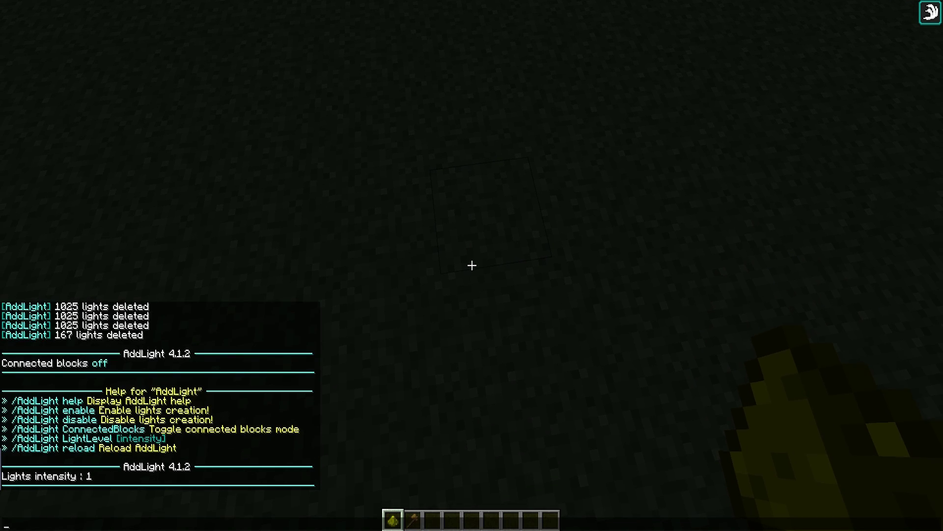
{"action": "key", "text": "Return"}
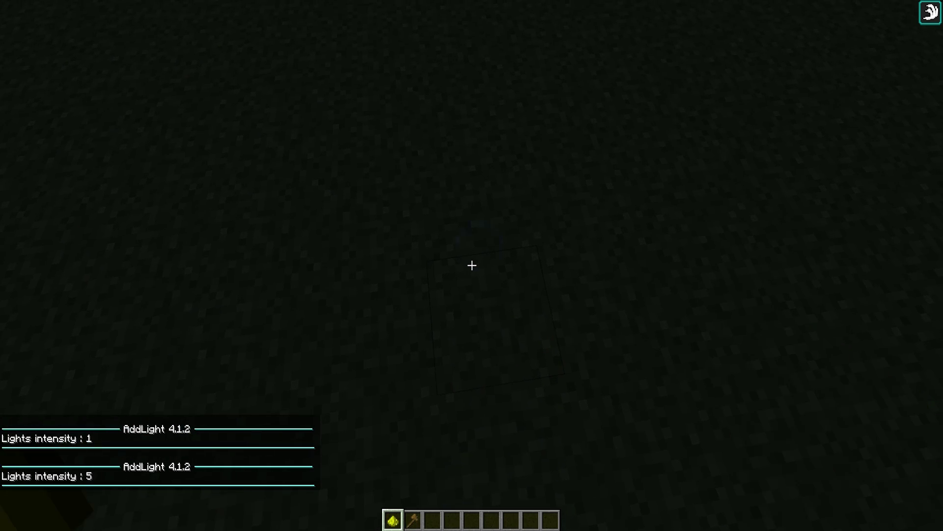
{"action": "right_click", "coordinate": [472, 266]}
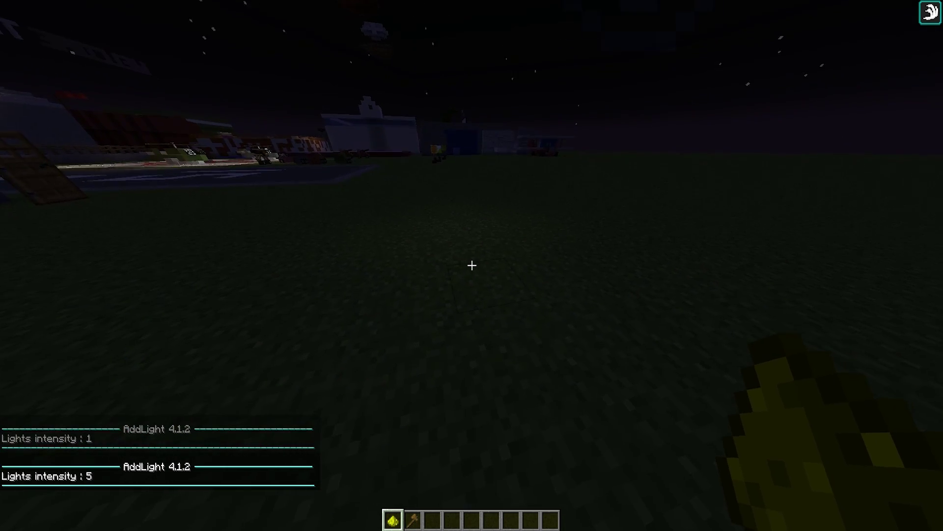
{"action": "key", "text": "space"}
{"action": "key", "text": "w"}
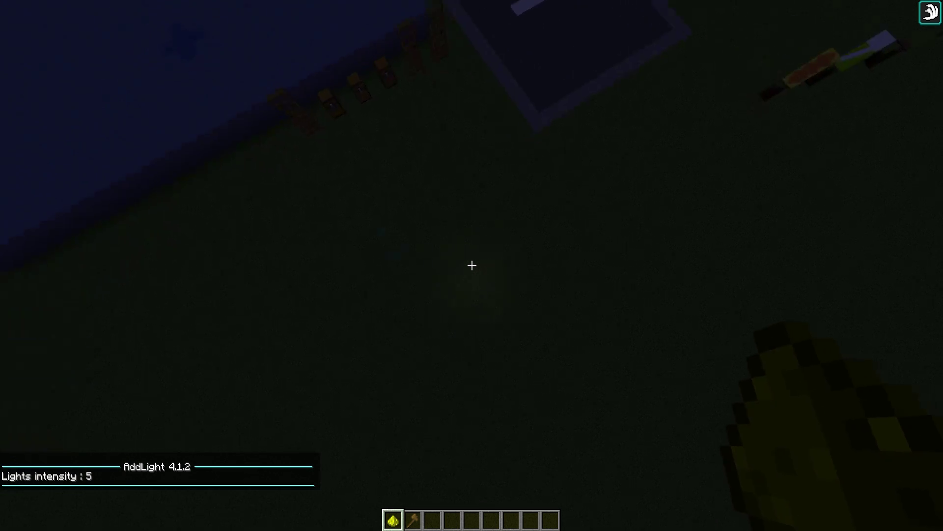
Set the light intensity to 10 with /addlight lightlevel 10 and light the grass block with the glowstone dust
{"action": "key", "text": "t"}
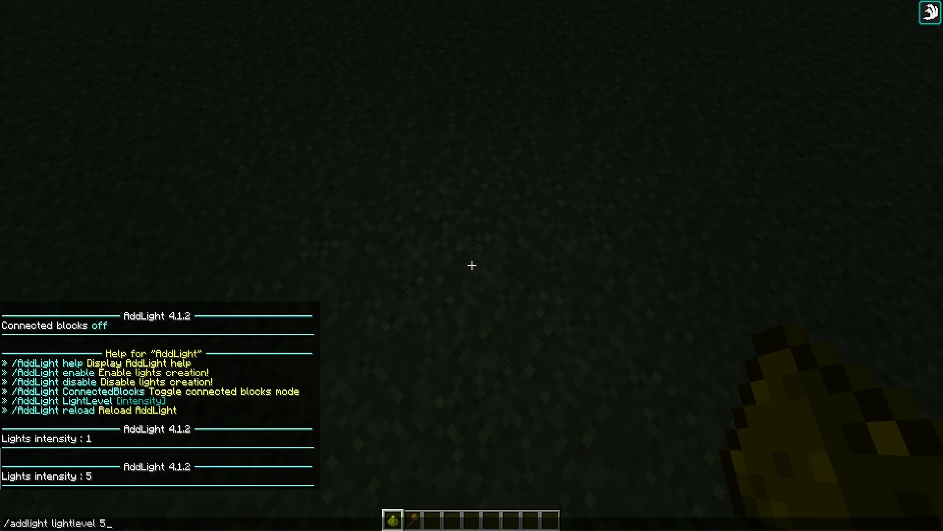
{"action": "type", "text": "/addlight lightlevel 10"}
{"action": "key", "text": "Return"}
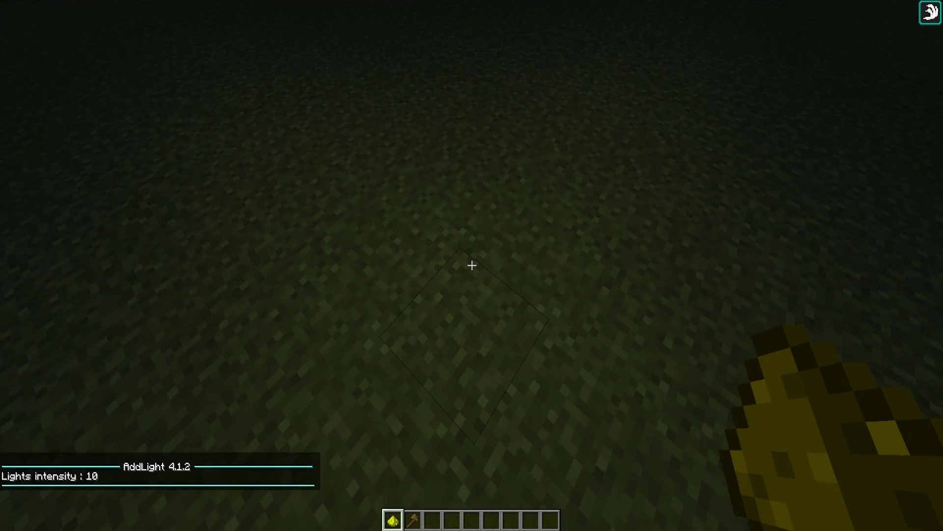
Set the light intensity to 15 with /addlight lightlevel 15, light the grass block and inspect the glow from above
{"action": "key", "text": "t"}
{"action": "key", "text": "Up"}
{"action": "key", "text": "BackSpace"}
{"action": "type", "text": "5"}
{"action": "key", "text": "Return"}
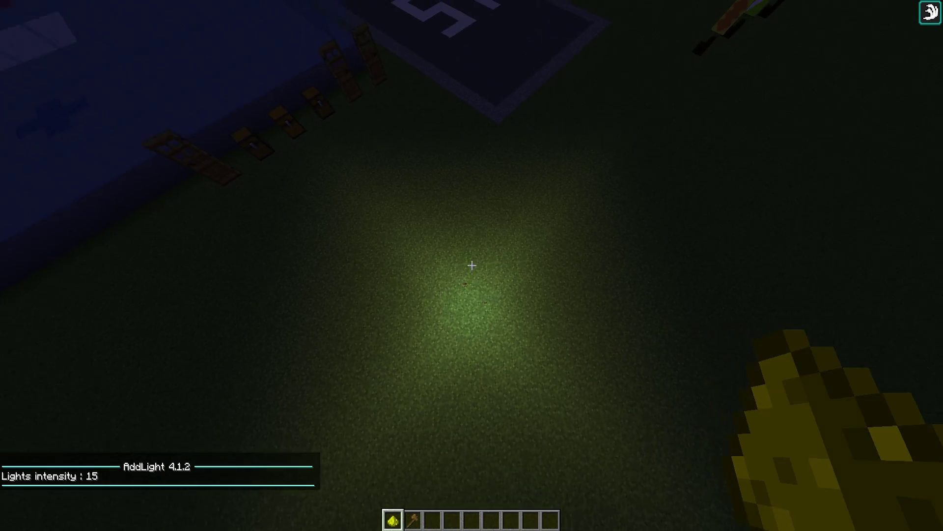
{"action": "key", "text": "s"}
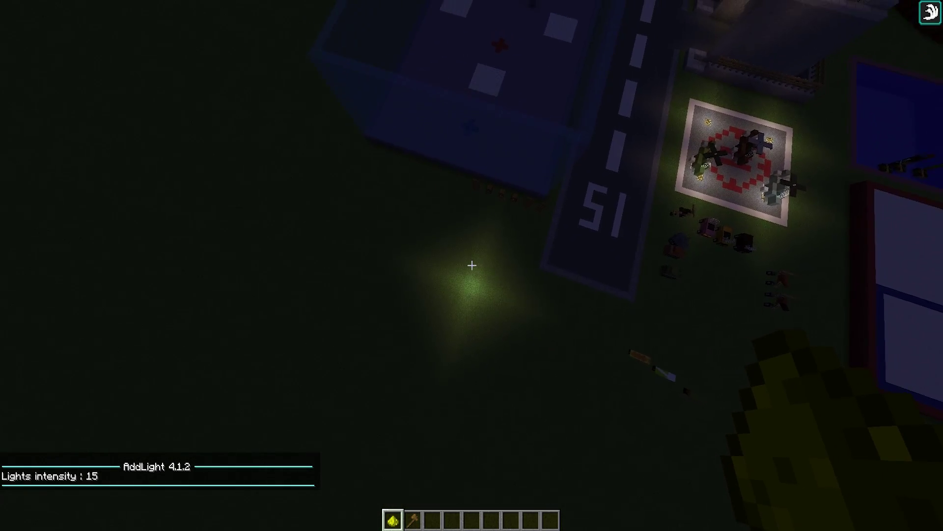
{"action": "key", "text": "w"}
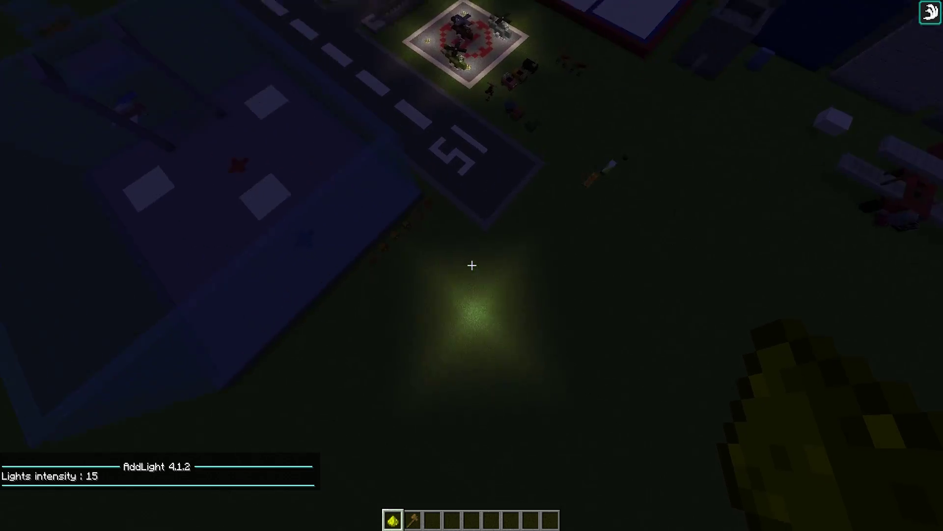
Delete the light from the brightly lit grass block with the glowstone dust
{"action": "key", "text": "shift"}
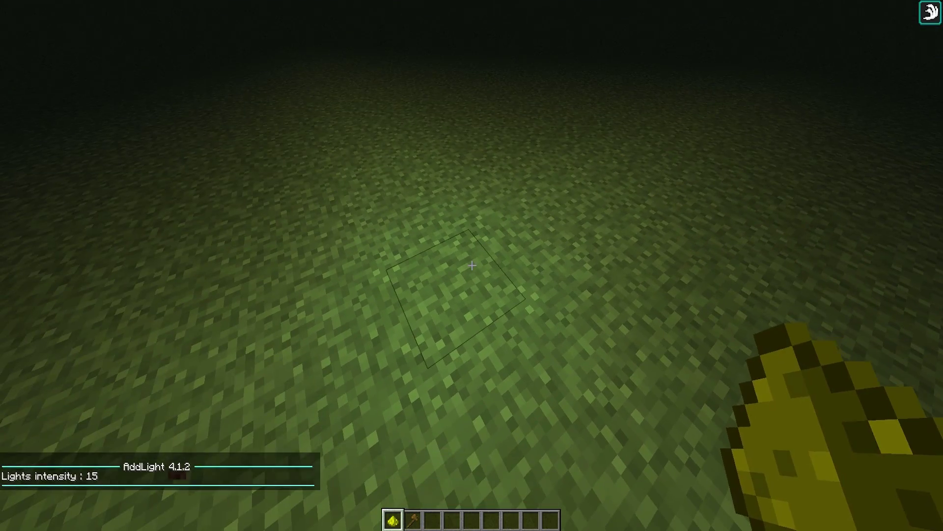
{"action": "left_click", "coordinate": [472, 265]}
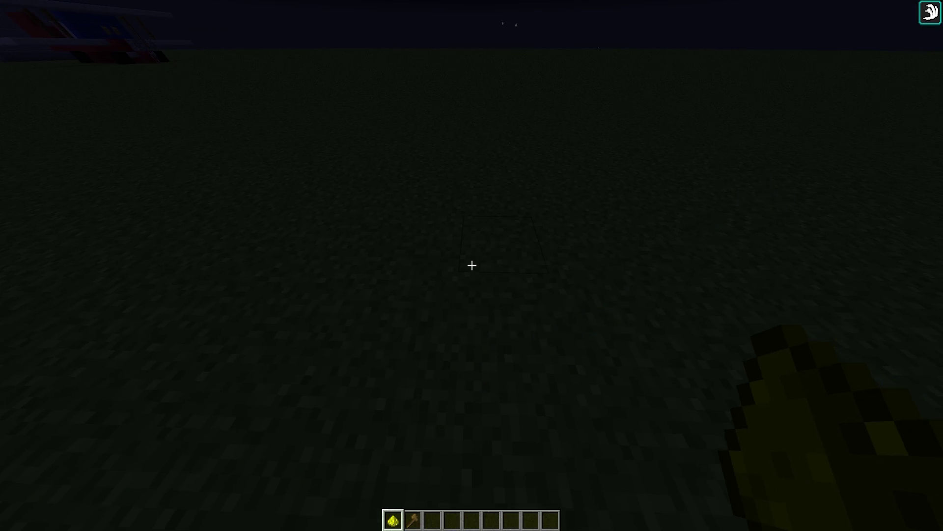
Fly past the runway to the grass near the helipad vehicles and light a block there with the glowstone dust
{"action": "key", "text": "w"}
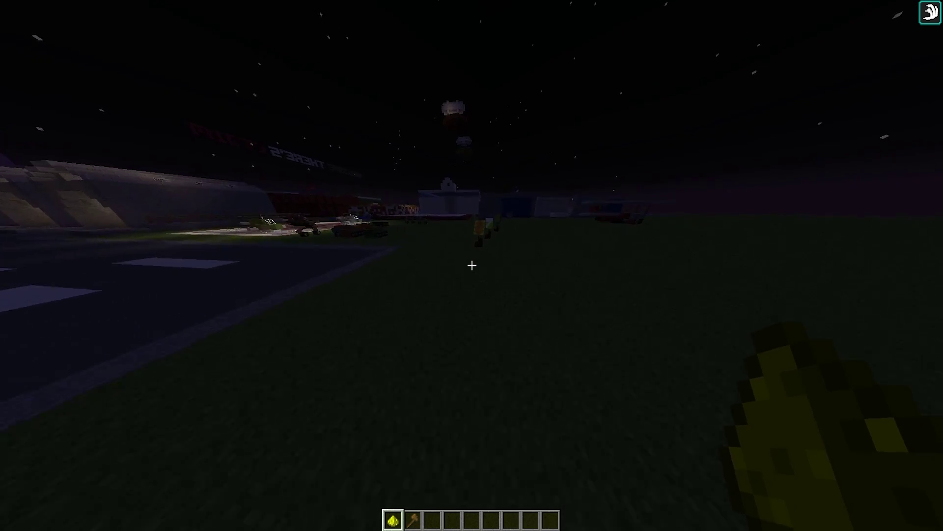
{"action": "key", "text": "w"}
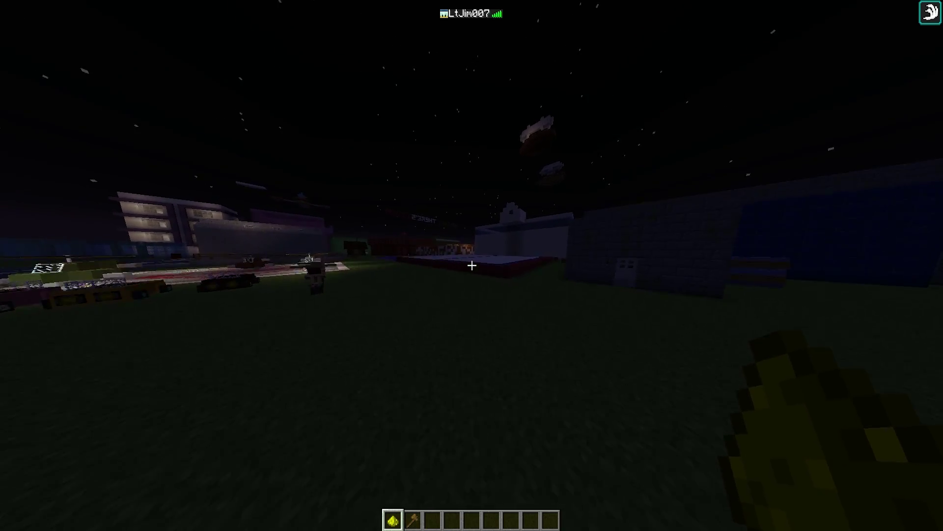
{"action": "key", "text": "w"}
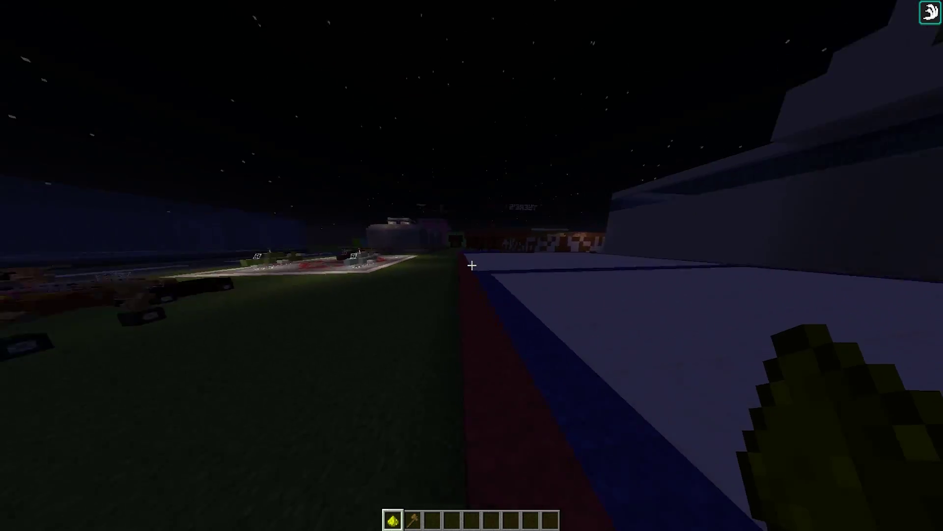
{"action": "key", "text": "w"}
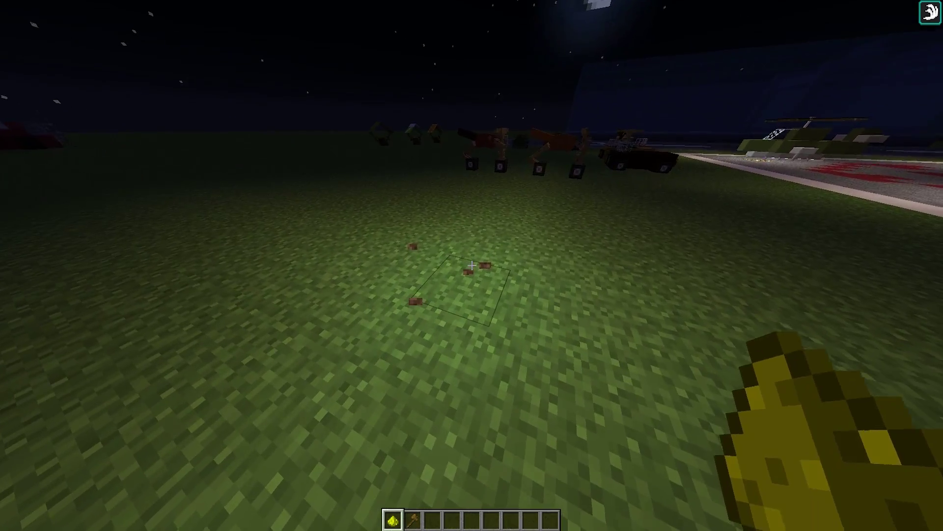